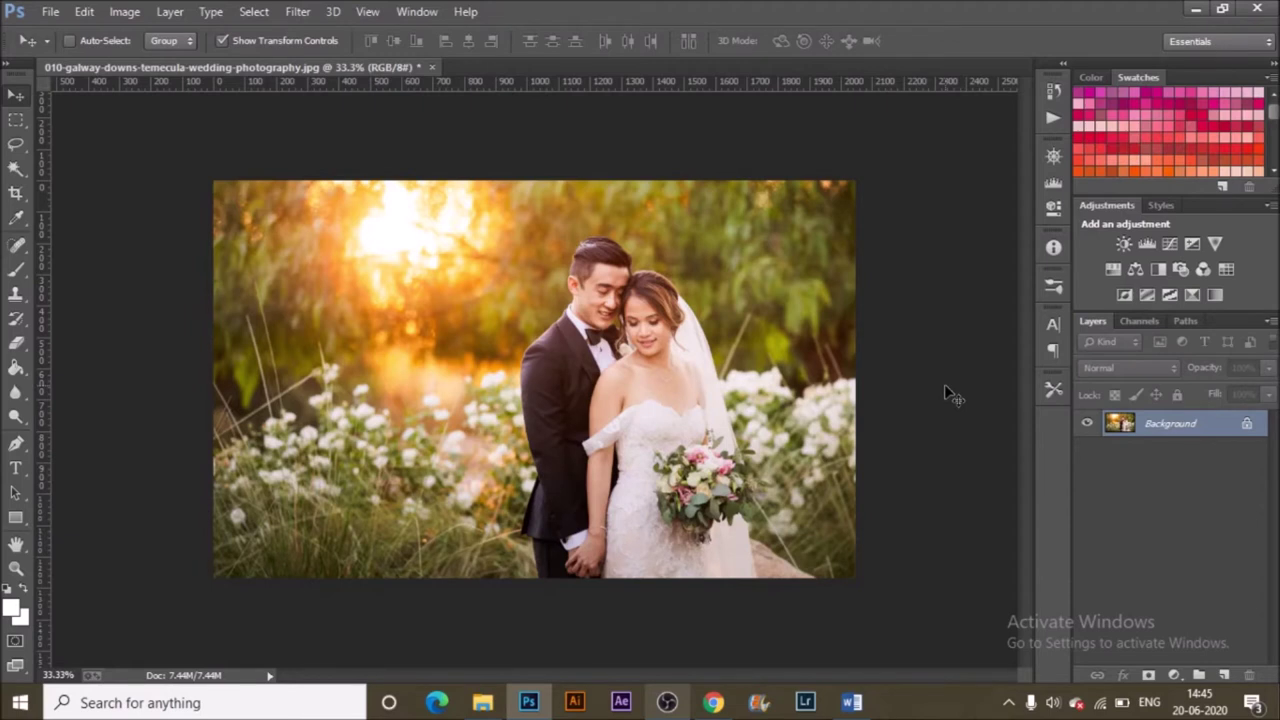
# Duplicate the wedding photo's Background layer into a new Layer 1 with Ctrl+J
pyautogui.hotkey('ctrl', 'j')
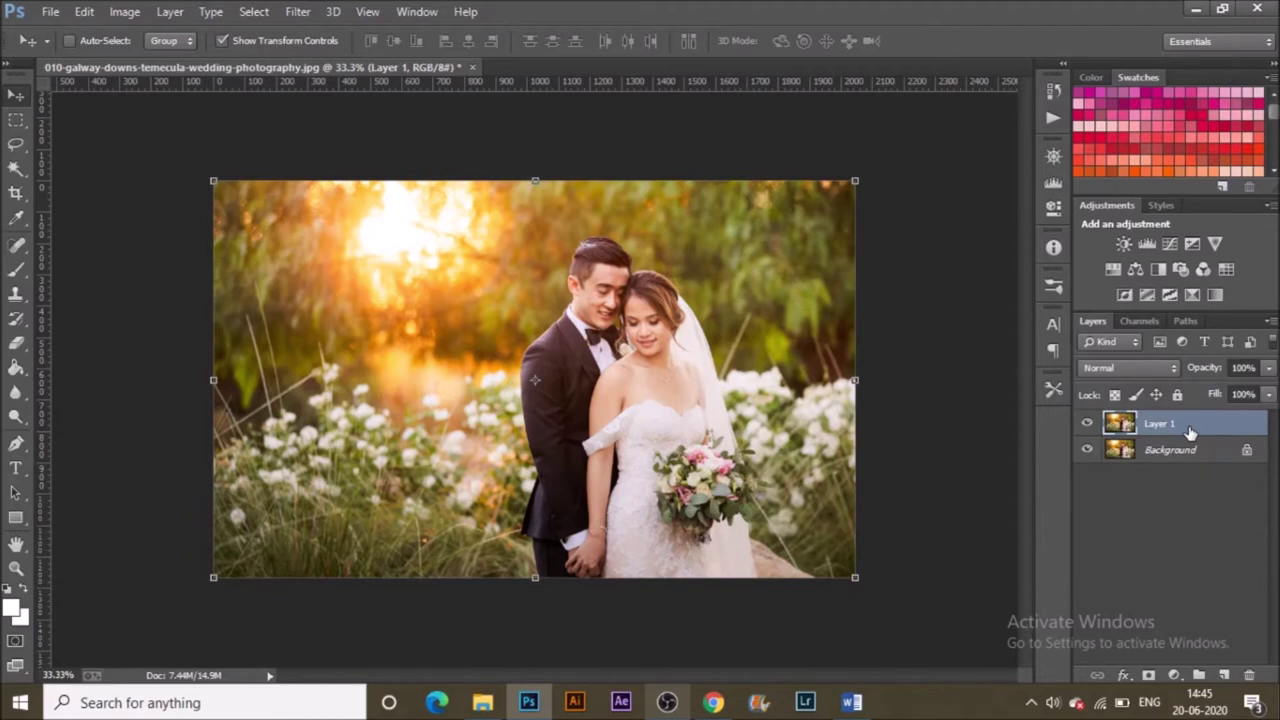
# Lasso-select the couple on Layer 1, Content-Aware fill them away, then deselect
pyautogui.moveTo(15, 147); pyautogui.dragTo(143, 143)
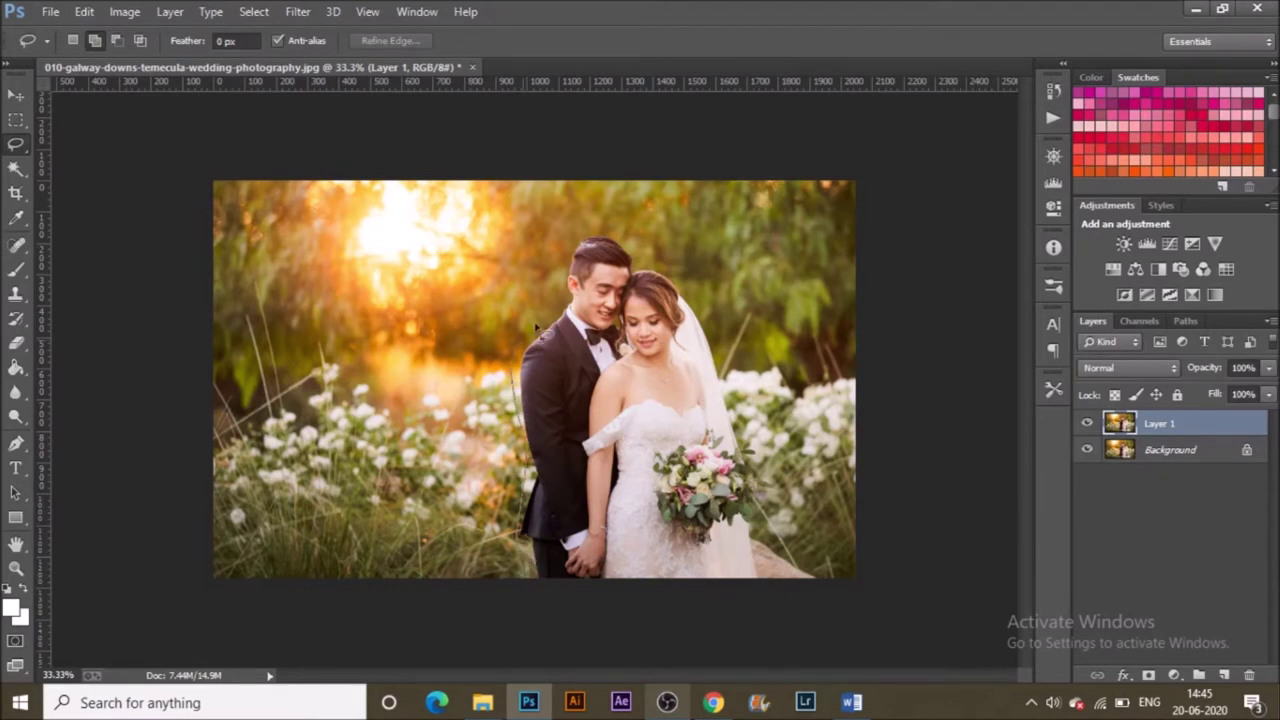
pyautogui.moveTo(647, 262)
pyautogui.mouseDown()
pyautogui.moveTo(695, 293)
pyautogui.moveTo(723, 342)
pyautogui.moveTo(755, 440)
pyautogui.moveTo(777, 591)
pyautogui.moveTo(565, 634)
pyautogui.moveTo(571, 649)
pyautogui.mouseUp()
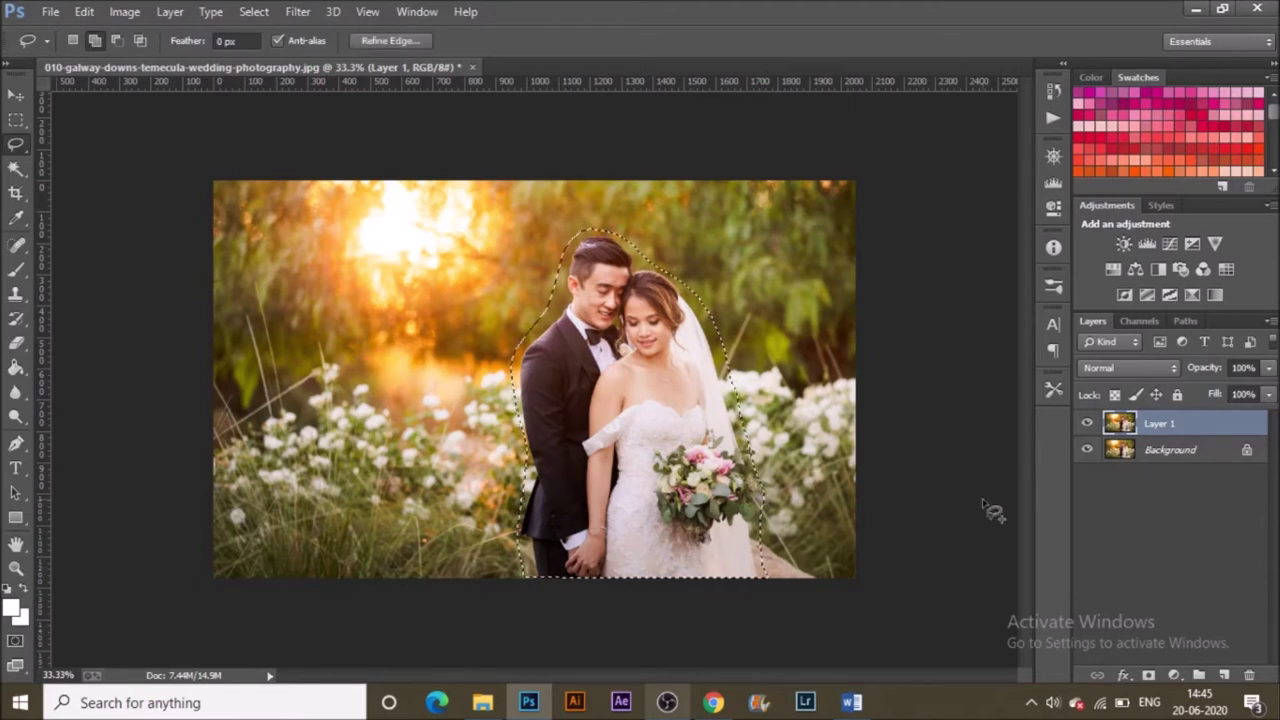
pyautogui.click(77, 12)
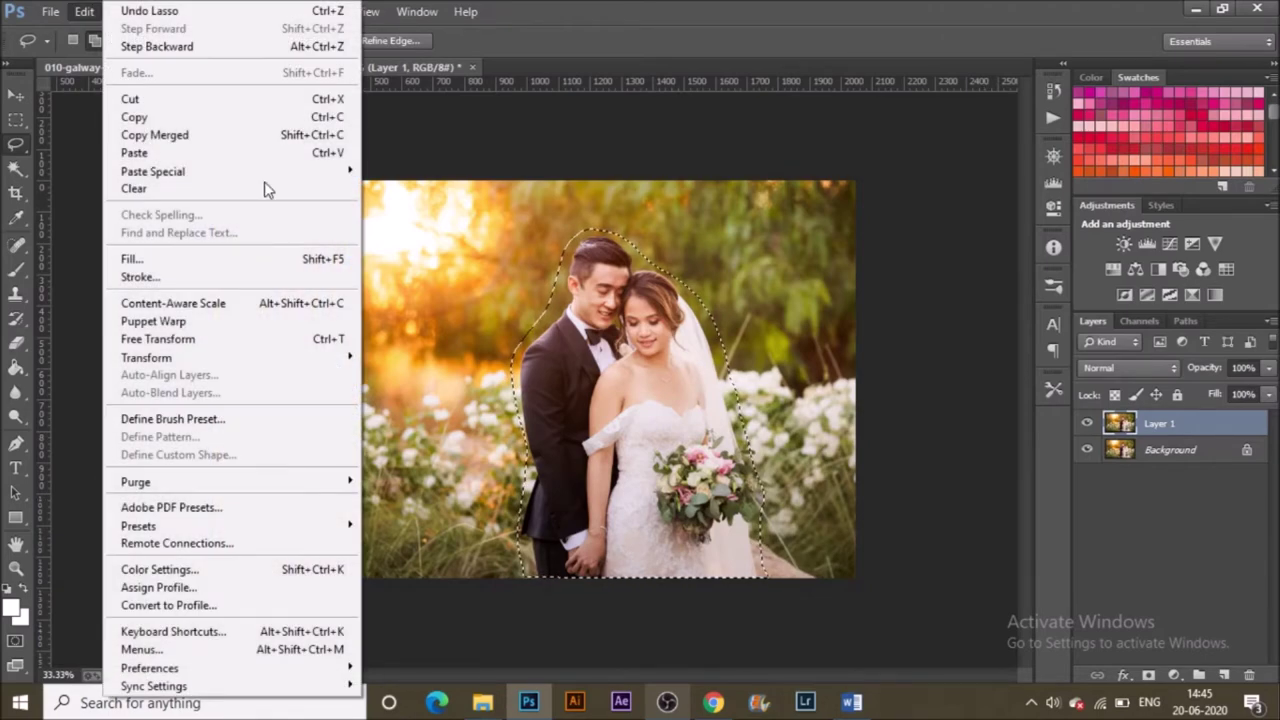
pyautogui.click(332, 260)
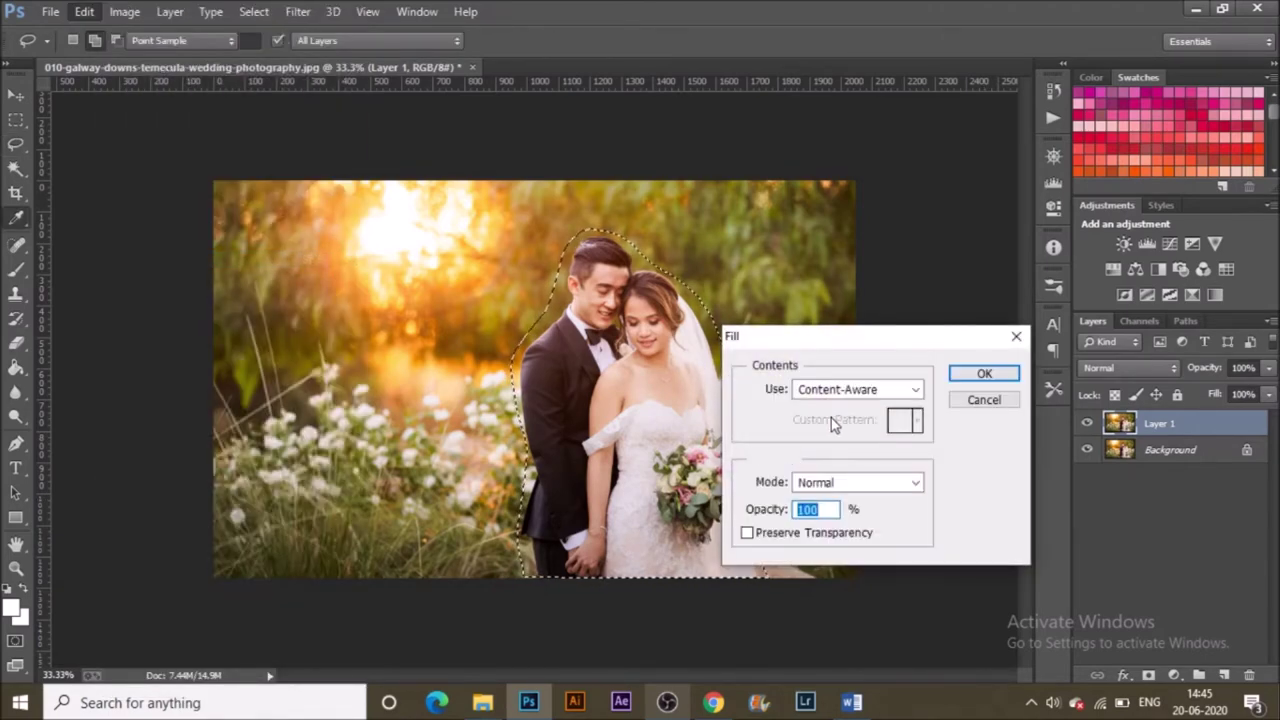
pyautogui.click(895, 390)
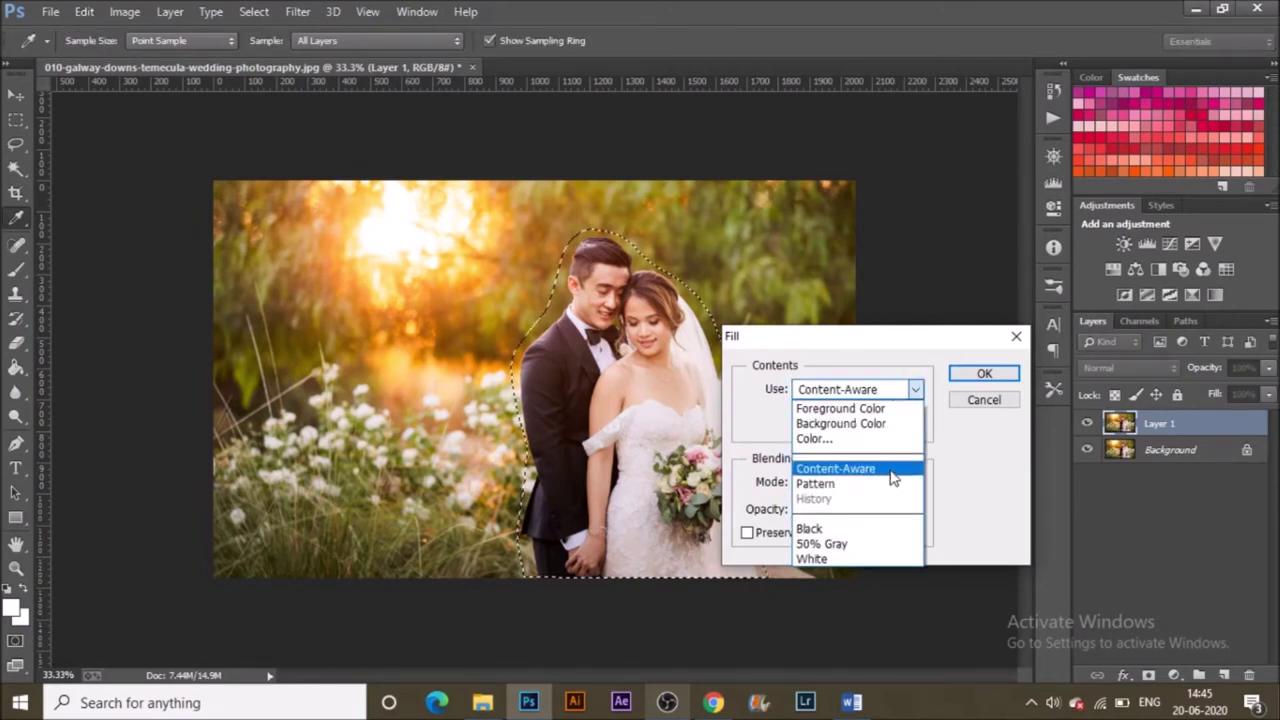
pyautogui.click(890, 470)
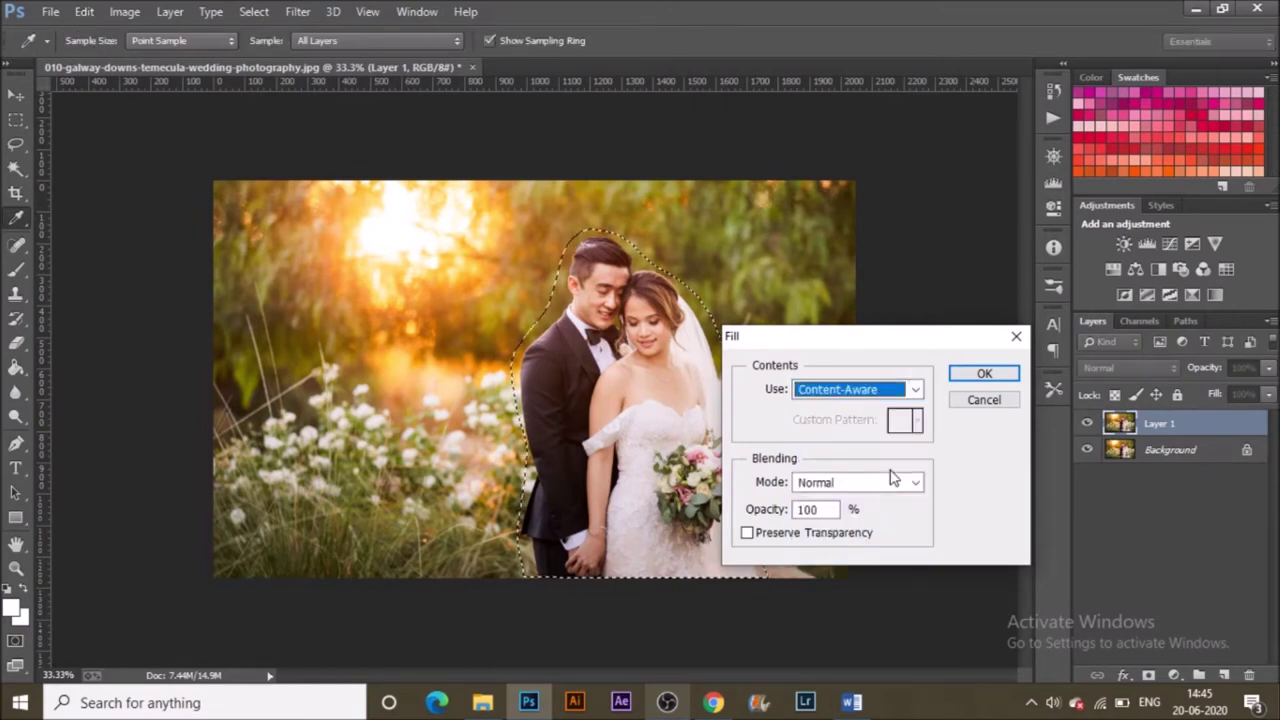
pyautogui.click(990, 374)
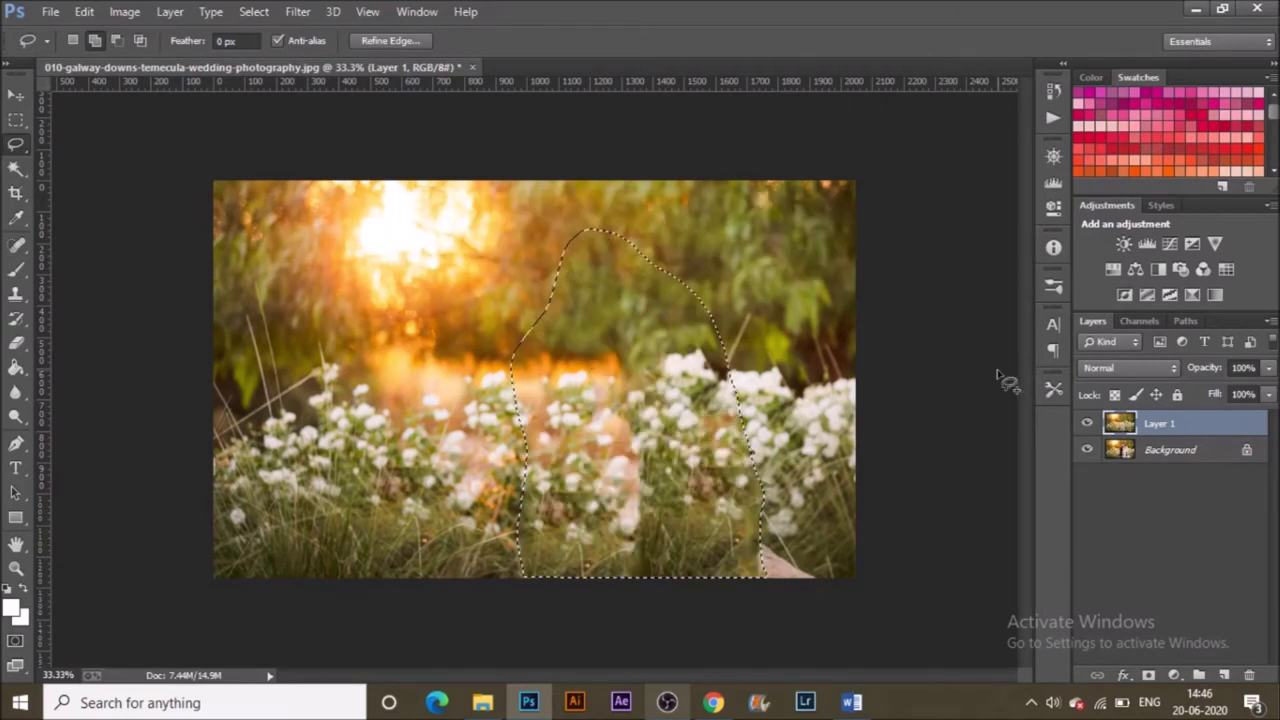
pyautogui.hotkey('ctrl', 'd')
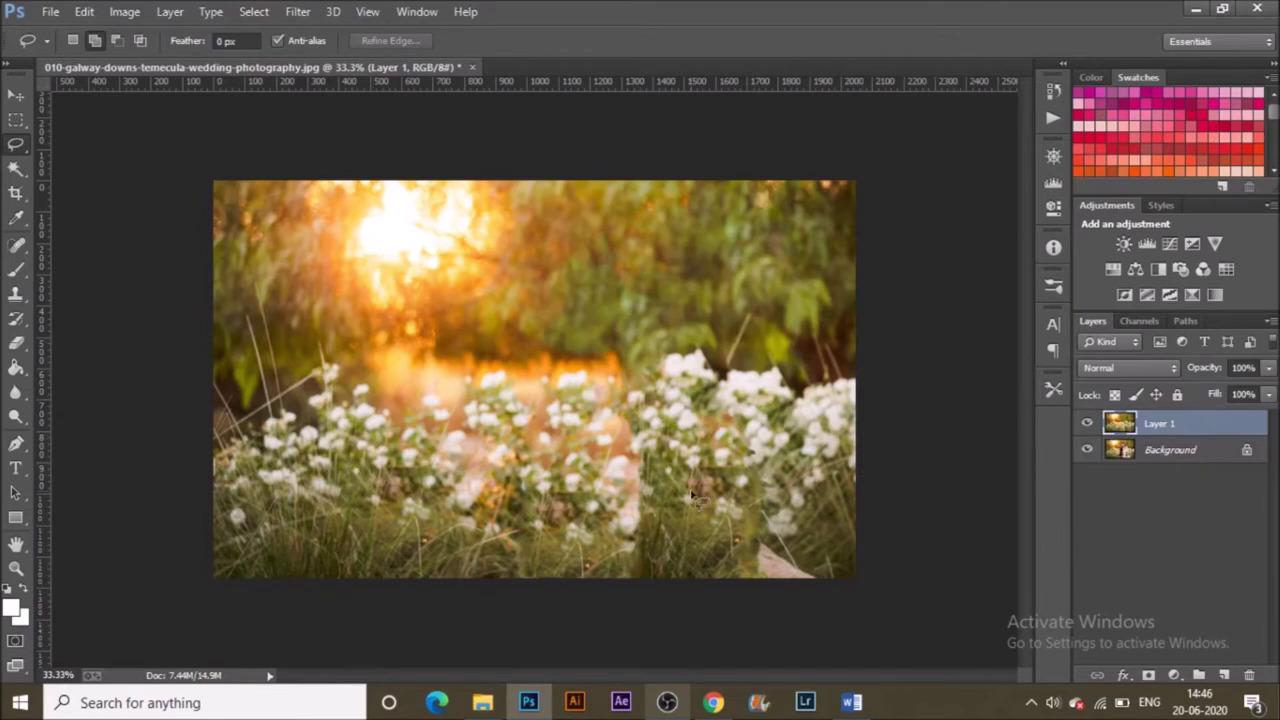
# Apply a Spin Radial Blur with Amount 2 to Layer 1 and fit the photo to the window
pyautogui.press('v')
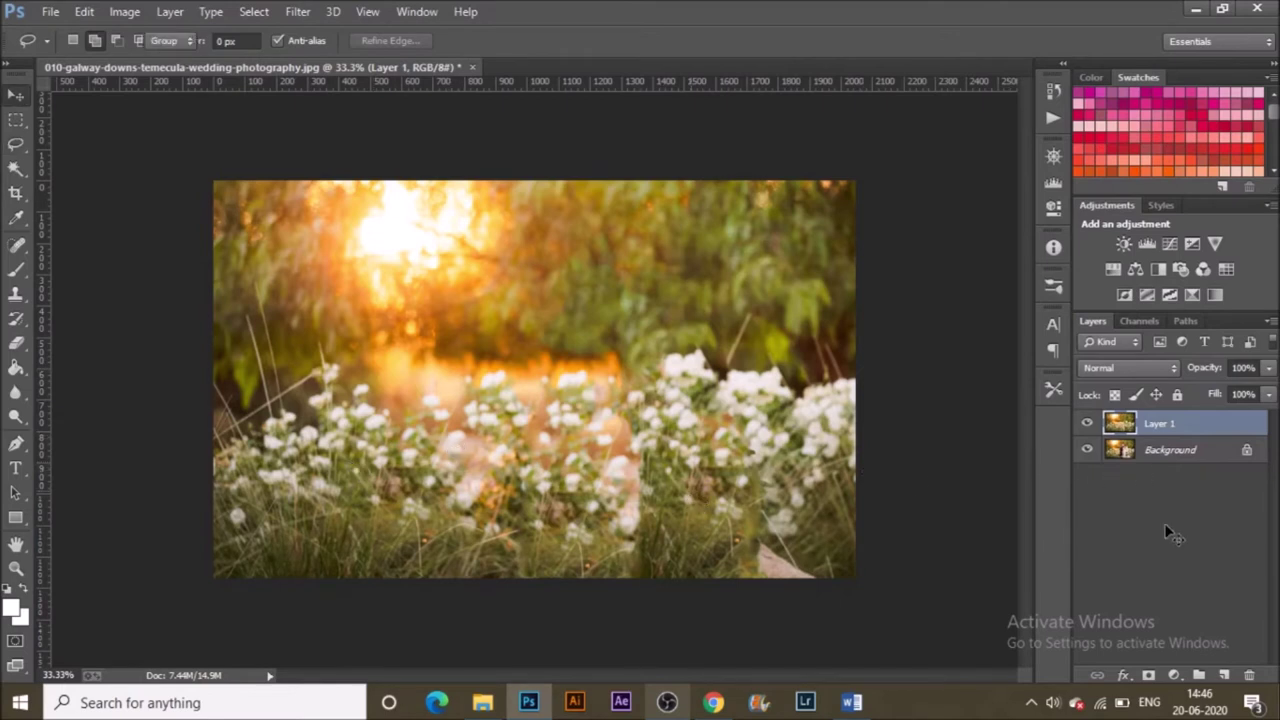
pyautogui.press('v')
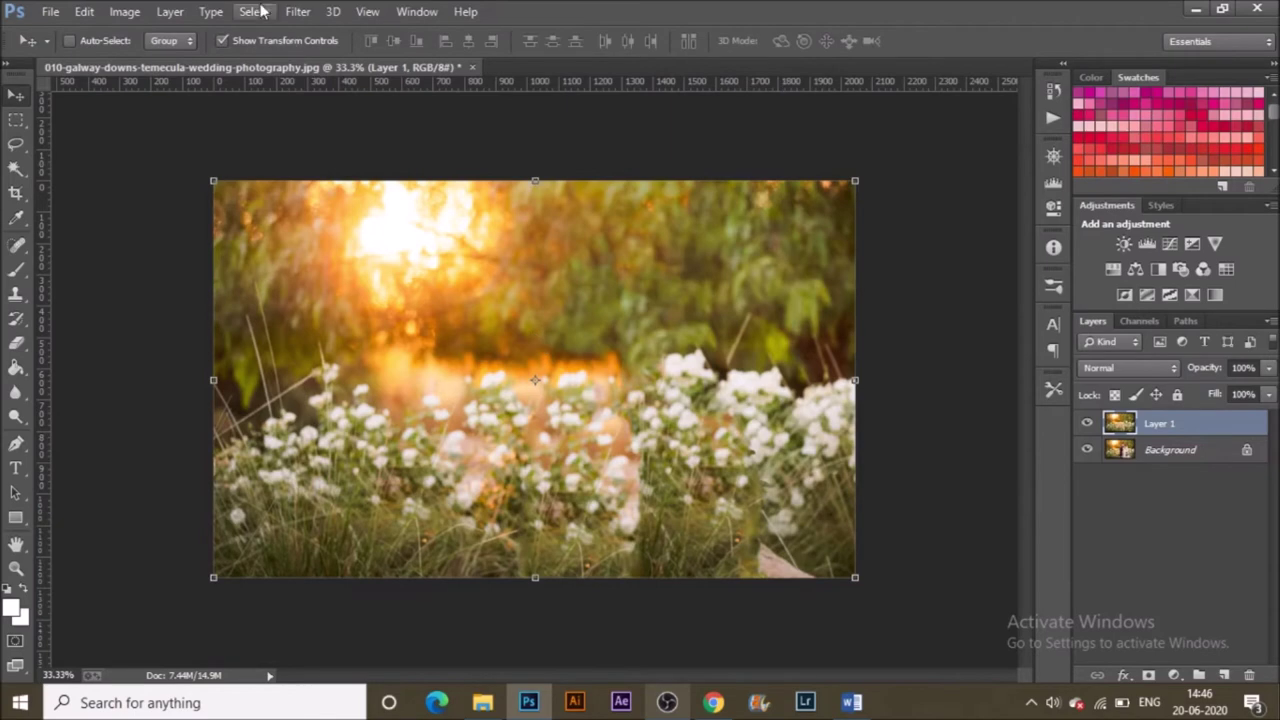
pyautogui.click(297, 11)
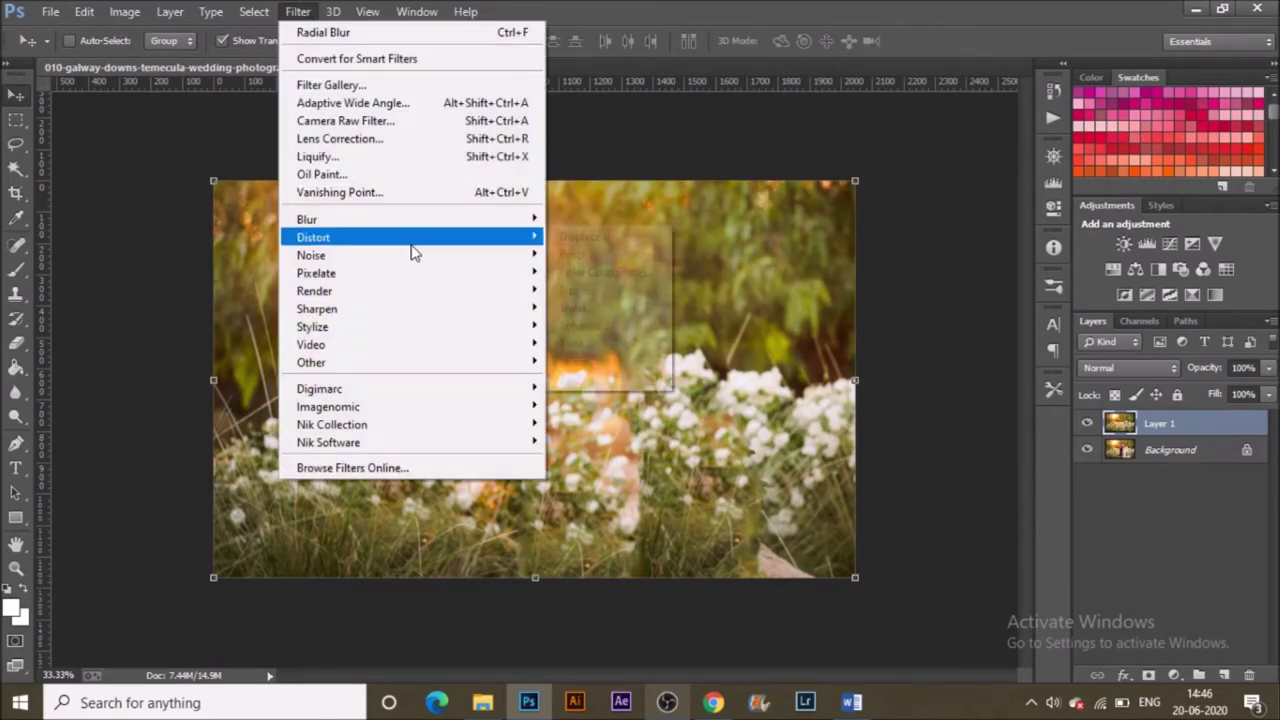
pyautogui.moveTo(486, 220)
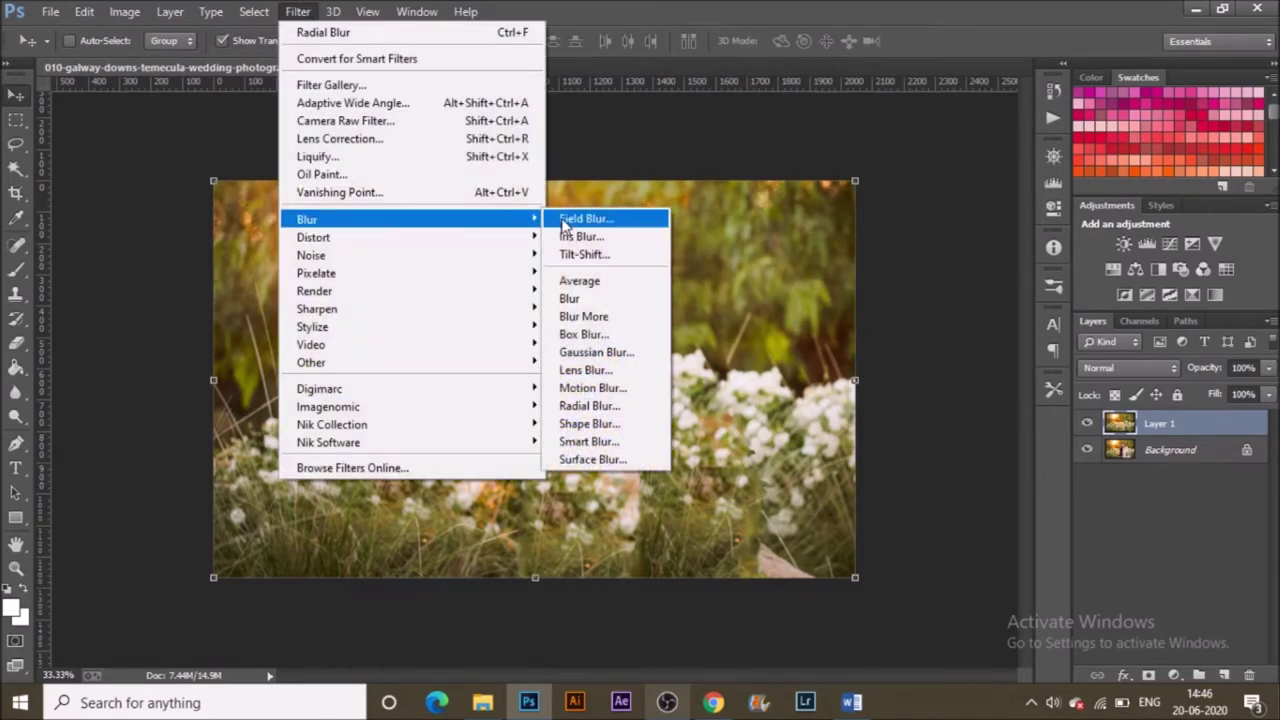
pyautogui.click(615, 406)
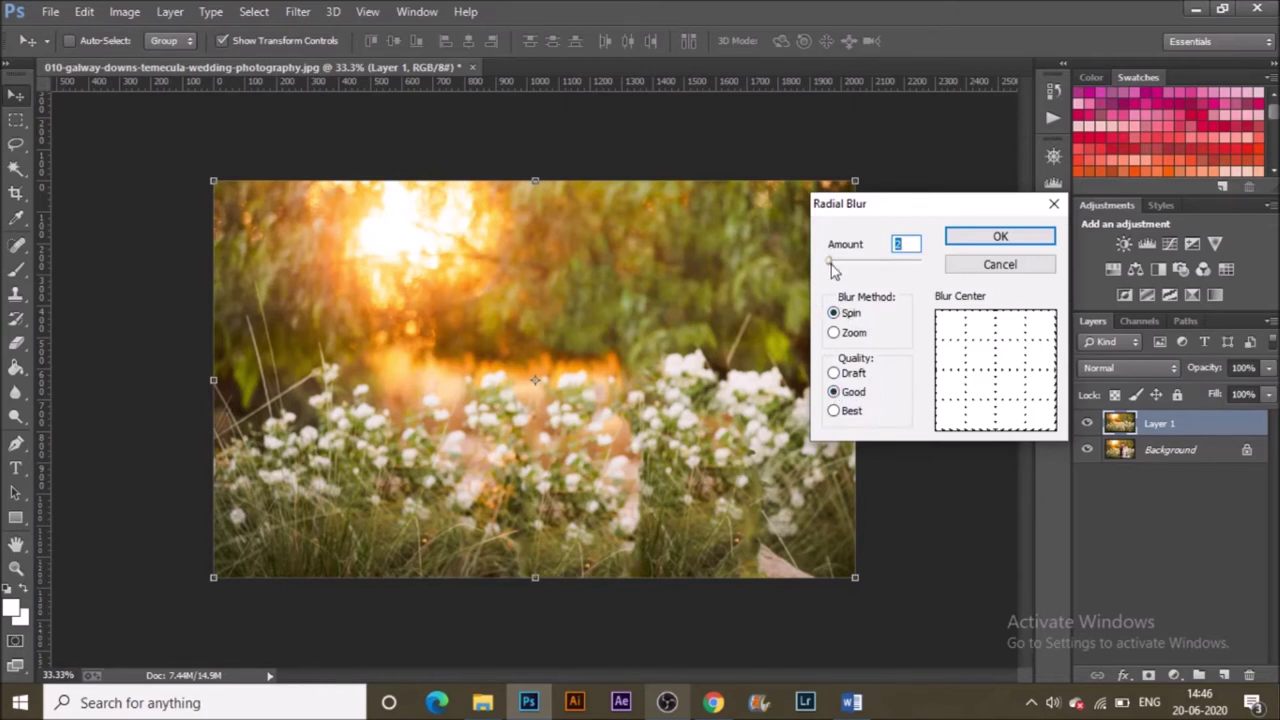
pyautogui.moveTo(830, 263)
pyautogui.mouseDown()
pyautogui.moveTo(845, 268)
pyautogui.moveTo(827, 270)
pyautogui.mouseUp()
pyautogui.moveTo(828, 268); pyautogui.dragTo(831, 268)
pyautogui.moveTo(830, 266); pyautogui.dragTo(828, 267)
pyautogui.write('2')
pyautogui.click(998, 240)
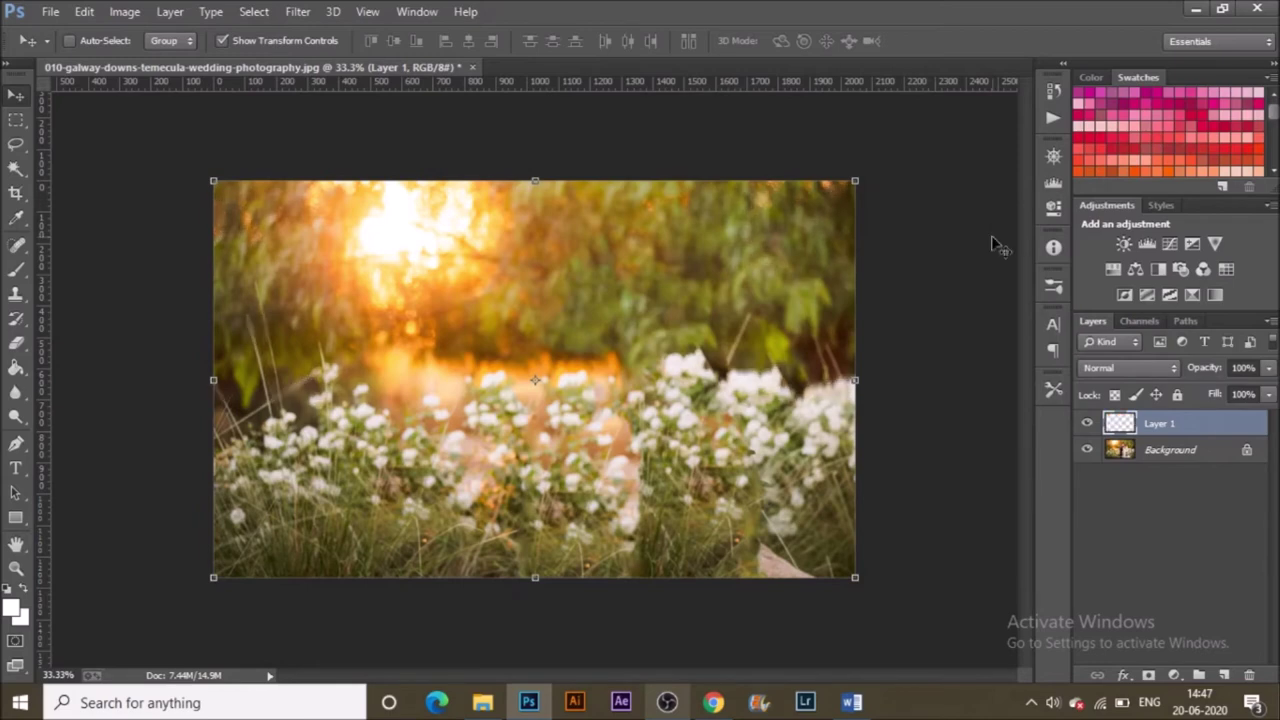
pyautogui.hotkey('ctrl', '0')
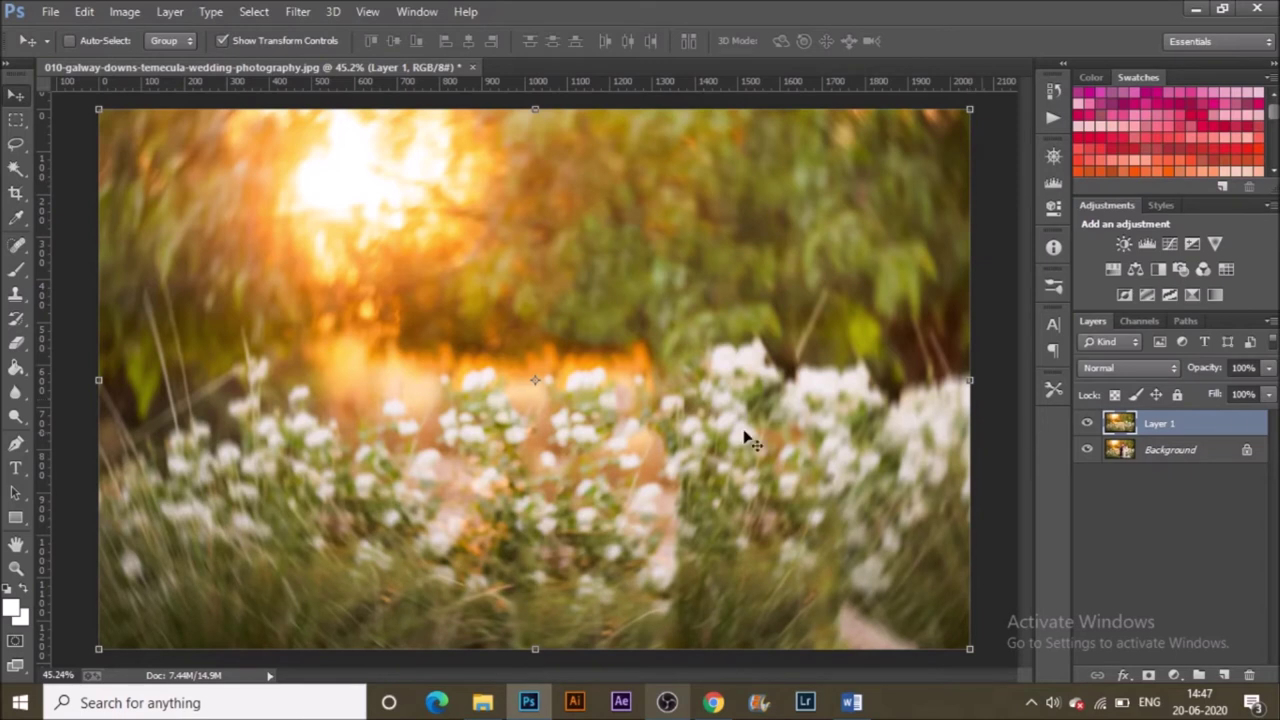
# Lower Layer 1's opacity to 58% so the couple shows through the blur
pyautogui.click(1268, 368)
pyautogui.moveTo(1262, 393); pyautogui.dragTo(1233, 397)
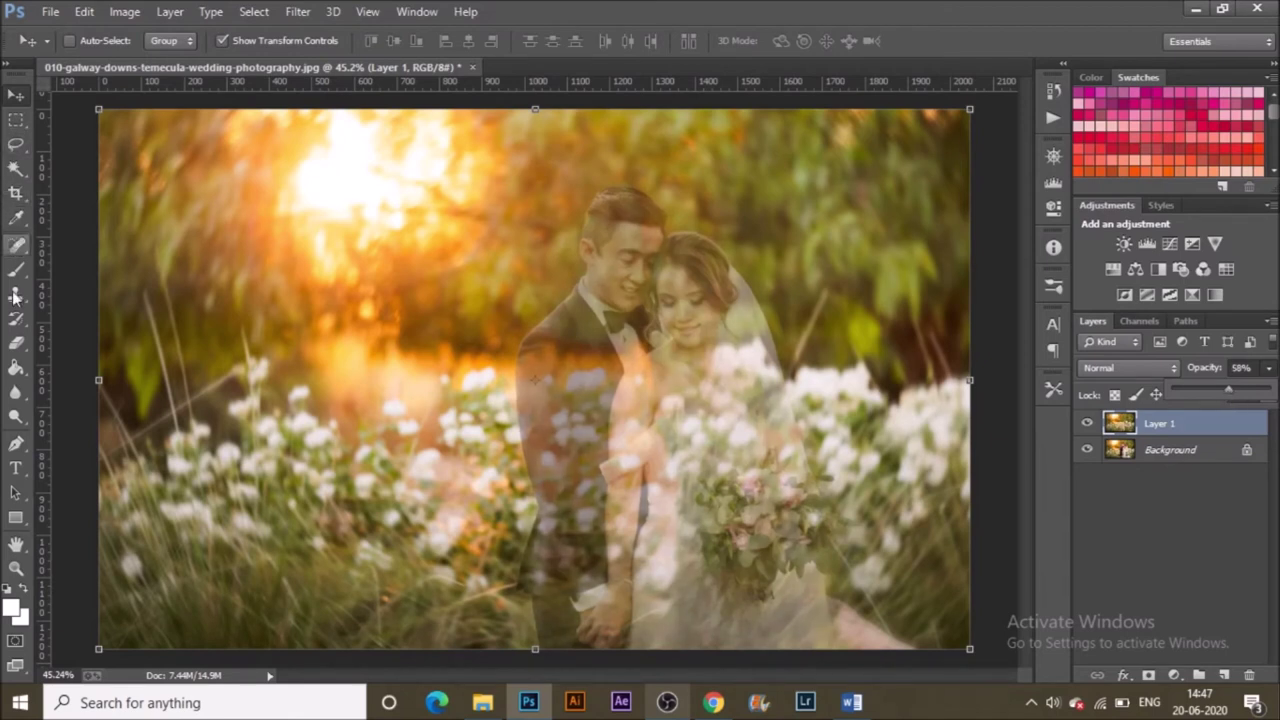
pyautogui.click(1215, 540)
# Add a blank white layer mask to Layer 1
pyautogui.click(1185, 648)
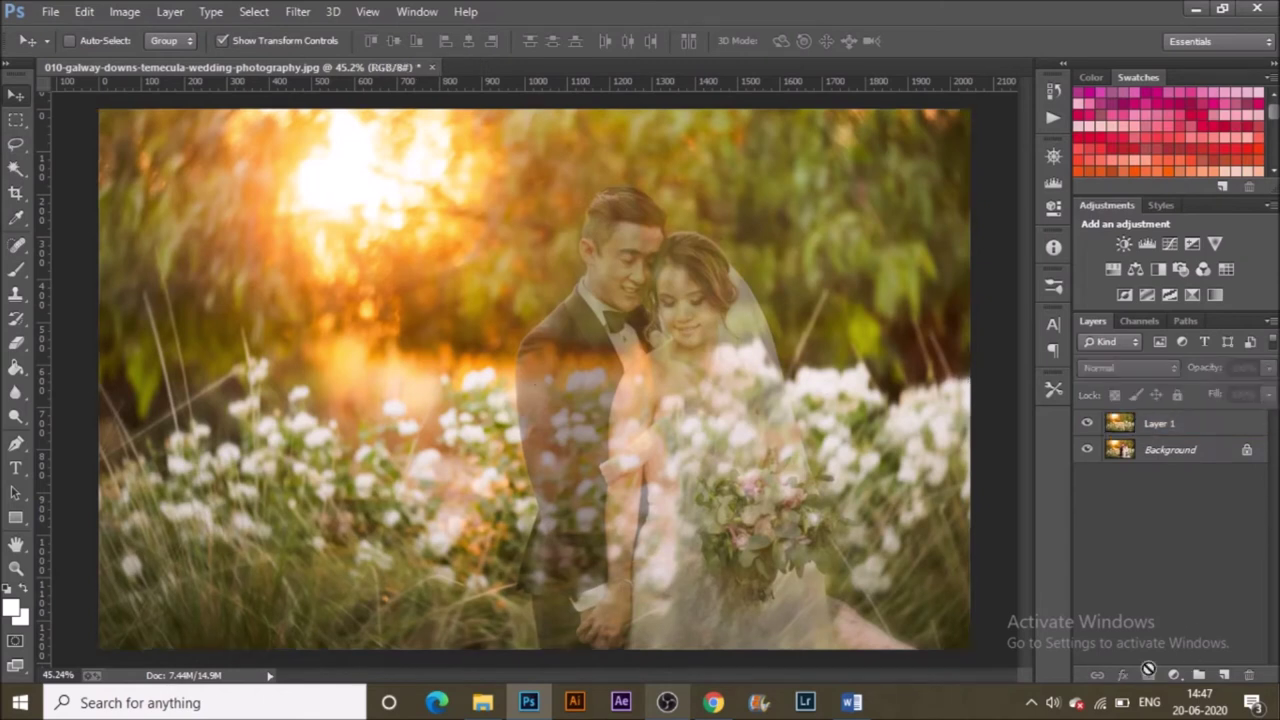
pyautogui.click(1182, 430)
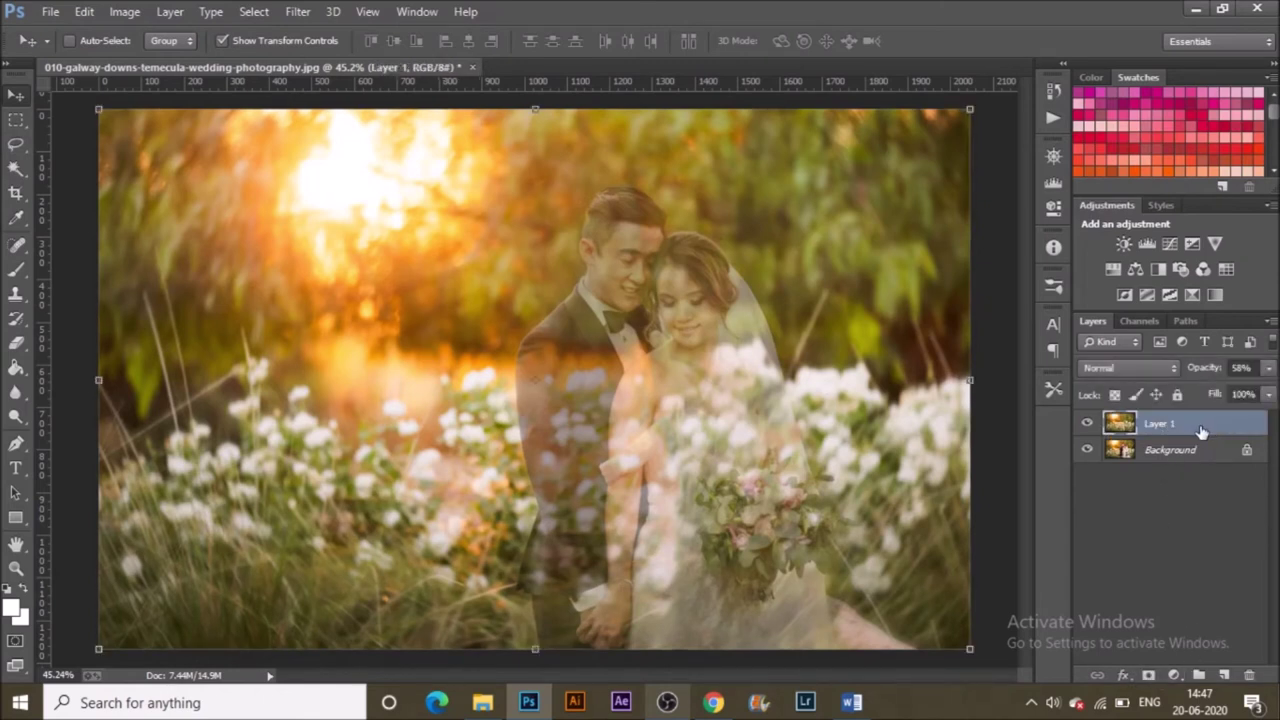
pyautogui.click(1150, 676)
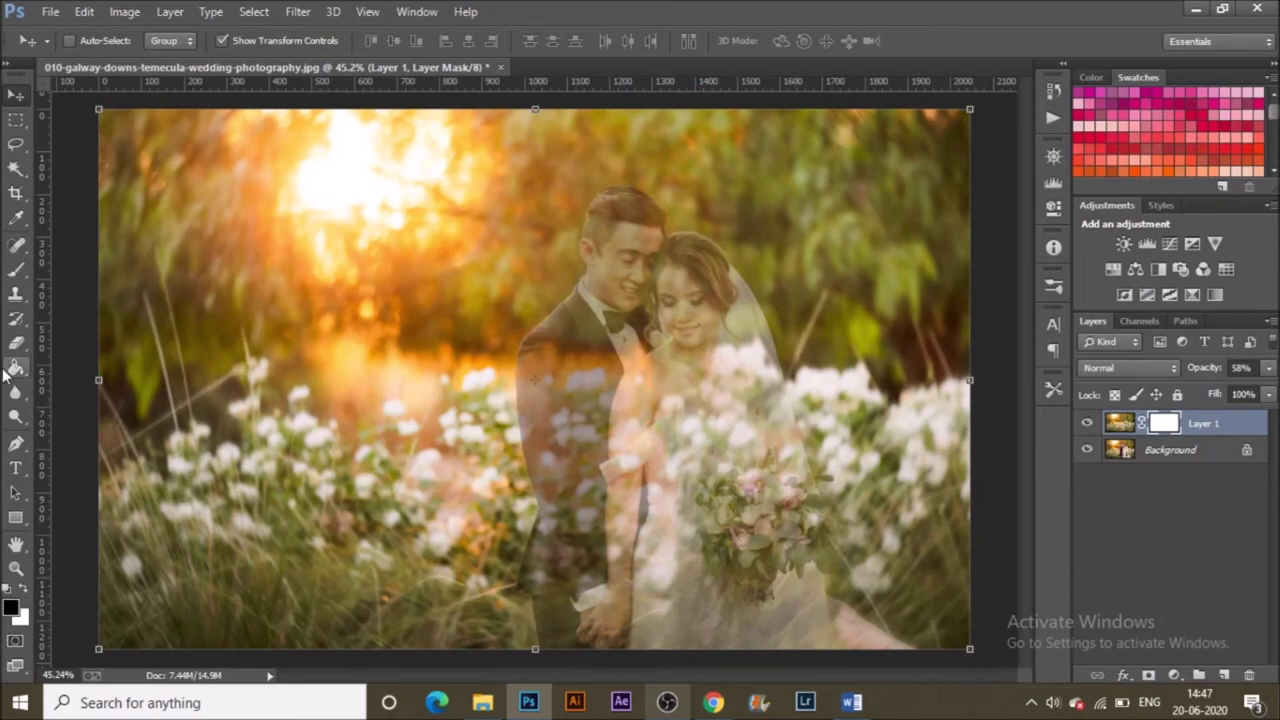
# Brush black on Layer 1's mask over the groom's head, face, collar and bow tie
pyautogui.click(16, 271)
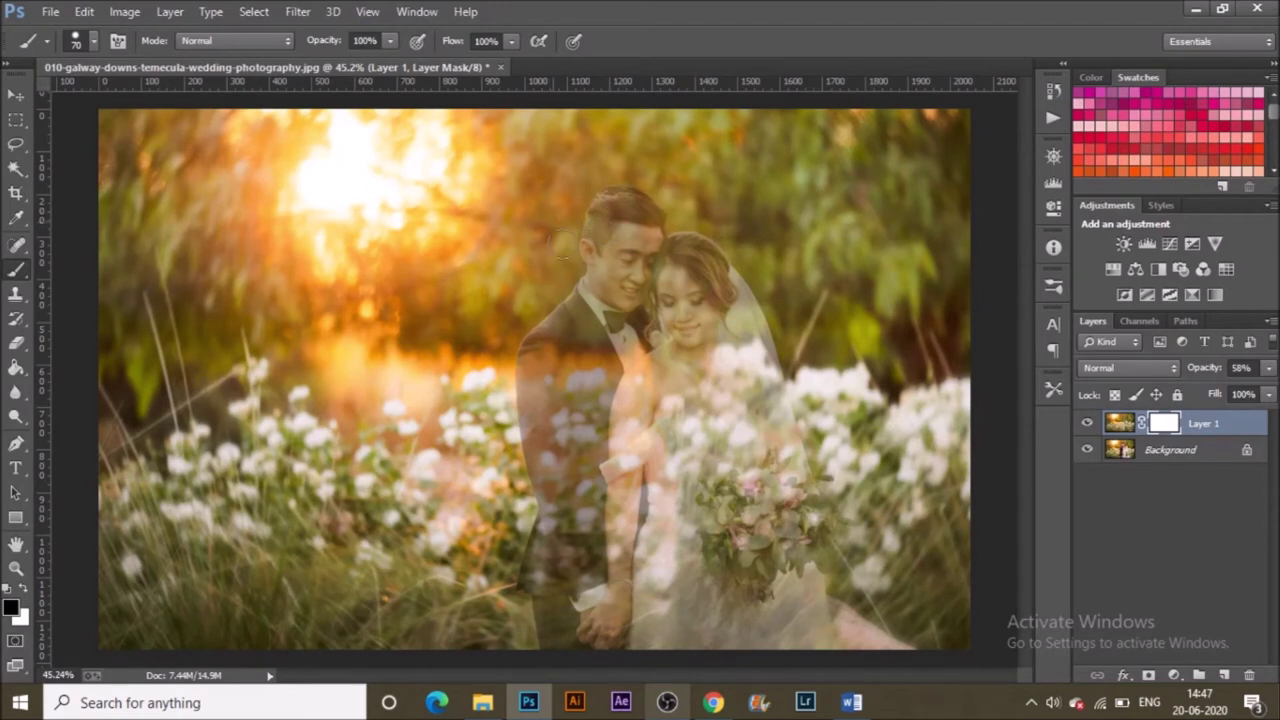
pyautogui.moveTo(619, 203)
pyautogui.mouseDown()
pyautogui.moveTo(587, 386)
pyautogui.moveTo(605, 290)
pyautogui.moveTo(583, 296)
pyautogui.mouseUp()
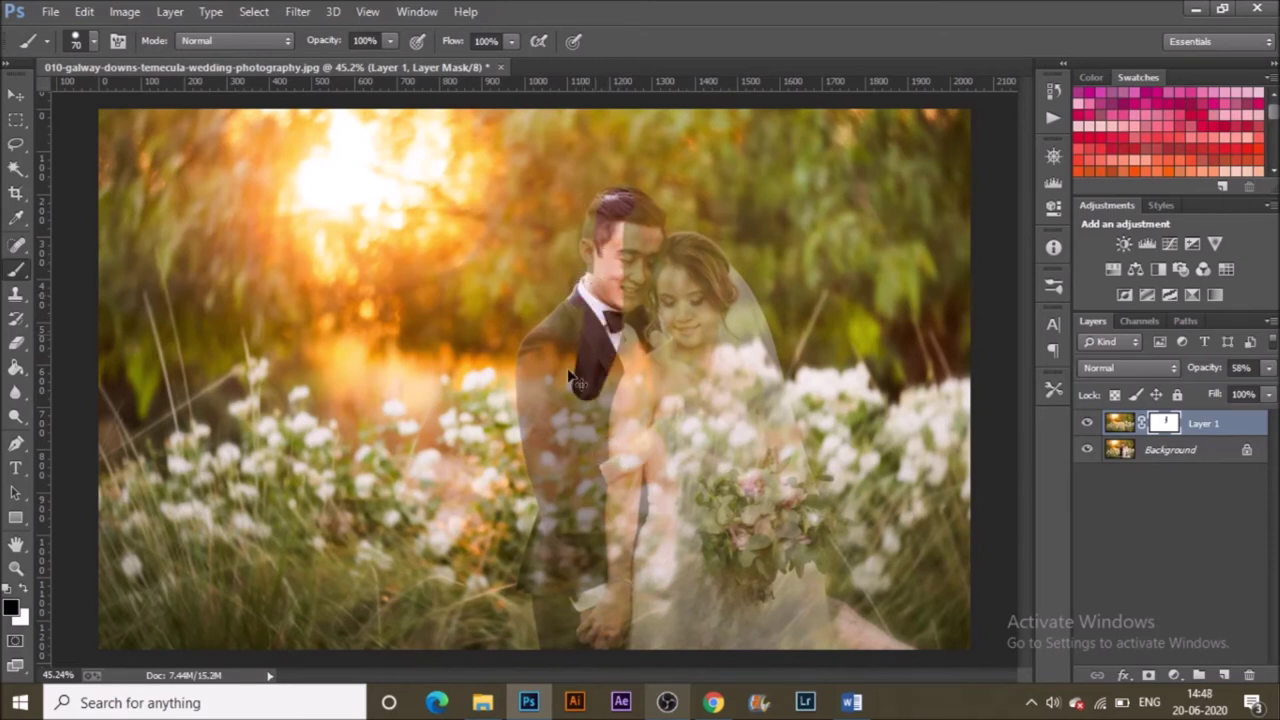
pyautogui.hotkey('ctrl', 'z')
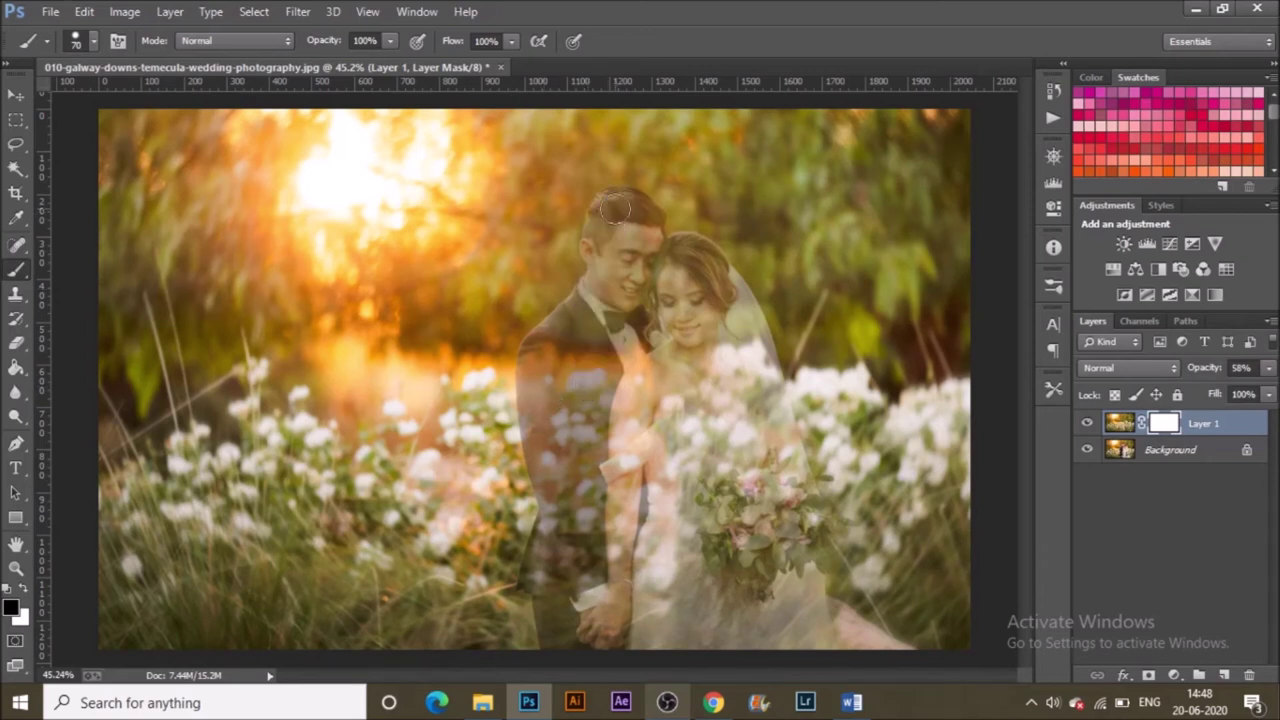
pyautogui.moveTo(610, 317)
pyautogui.mouseDown()
pyautogui.moveTo(621, 208)
pyautogui.moveTo(649, 256)
pyautogui.moveTo(639, 328)
pyautogui.moveTo(626, 240)
pyautogui.moveTo(623, 342)
pyautogui.moveTo(613, 300)
pyautogui.moveTo(589, 288)
pyautogui.moveTo(581, 322)
pyautogui.moveTo(534, 381)
pyautogui.moveTo(588, 608)
pyautogui.mouseUp()
# Resize the brush and mask the groom's suit, the bride's veil and the shoulder ghost edge
pyautogui.press('[')
pyautogui.press(']')
pyautogui.press(']')
pyautogui.press(']')
pyautogui.press(']')
pyautogui.press(']')
pyautogui.press(']')
pyautogui.press(']')
pyautogui.press(']')
pyautogui.moveTo(593, 545)
pyautogui.mouseDown()
pyautogui.moveTo(609, 597)
pyautogui.moveTo(583, 624)
pyautogui.moveTo(576, 575)
pyautogui.moveTo(629, 514)
pyautogui.moveTo(676, 418)
pyautogui.moveTo(668, 365)
pyautogui.moveTo(693, 275)
pyautogui.moveTo(623, 229)
pyautogui.moveTo(659, 396)
pyautogui.moveTo(709, 340)
pyautogui.moveTo(700, 318)
pyautogui.moveTo(737, 438)
pyautogui.moveTo(762, 612)
pyautogui.moveTo(762, 624)
pyautogui.moveTo(641, 624)
pyautogui.moveTo(712, 617)
pyautogui.moveTo(649, 513)
pyautogui.moveTo(682, 637)
pyautogui.moveTo(724, 508)
pyautogui.moveTo(743, 600)
pyautogui.moveTo(788, 640)
pyautogui.moveTo(700, 300)
pyautogui.mouseUp()
pyautogui.press('[')
pyautogui.press('[')
pyautogui.press('[')
pyautogui.press('[')
pyautogui.press('[')
pyautogui.press('[')
pyautogui.press('[')
pyautogui.moveTo(765, 370)
pyautogui.mouseDown()
pyautogui.moveTo(770, 340)
pyautogui.moveTo(795, 500)
pyautogui.moveTo(822, 530)
pyautogui.moveTo(828, 645)
pyautogui.moveTo(773, 425)
pyautogui.mouseUp()
pyautogui.moveTo(590, 295)
pyautogui.mouseDown()
pyautogui.moveTo(538, 357)
pyautogui.moveTo(534, 450)
pyautogui.moveTo(576, 592)
pyautogui.moveTo(561, 553)
pyautogui.moveTo(541, 563)
pyautogui.moveTo(533, 592)
pyautogui.moveTo(566, 494)
pyautogui.moveTo(558, 641)
pyautogui.moveTo(528, 357)
pyautogui.moveTo(549, 332)
pyautogui.moveTo(540, 325)
pyautogui.moveTo(583, 318)
pyautogui.moveTo(572, 313)
pyautogui.moveTo(605, 273)
pyautogui.moveTo(591, 250)
pyautogui.moveTo(594, 263)
pyautogui.moveTo(606, 212)
pyautogui.moveTo(658, 228)
pyautogui.moveTo(660, 480)
pyautogui.mouseUp()
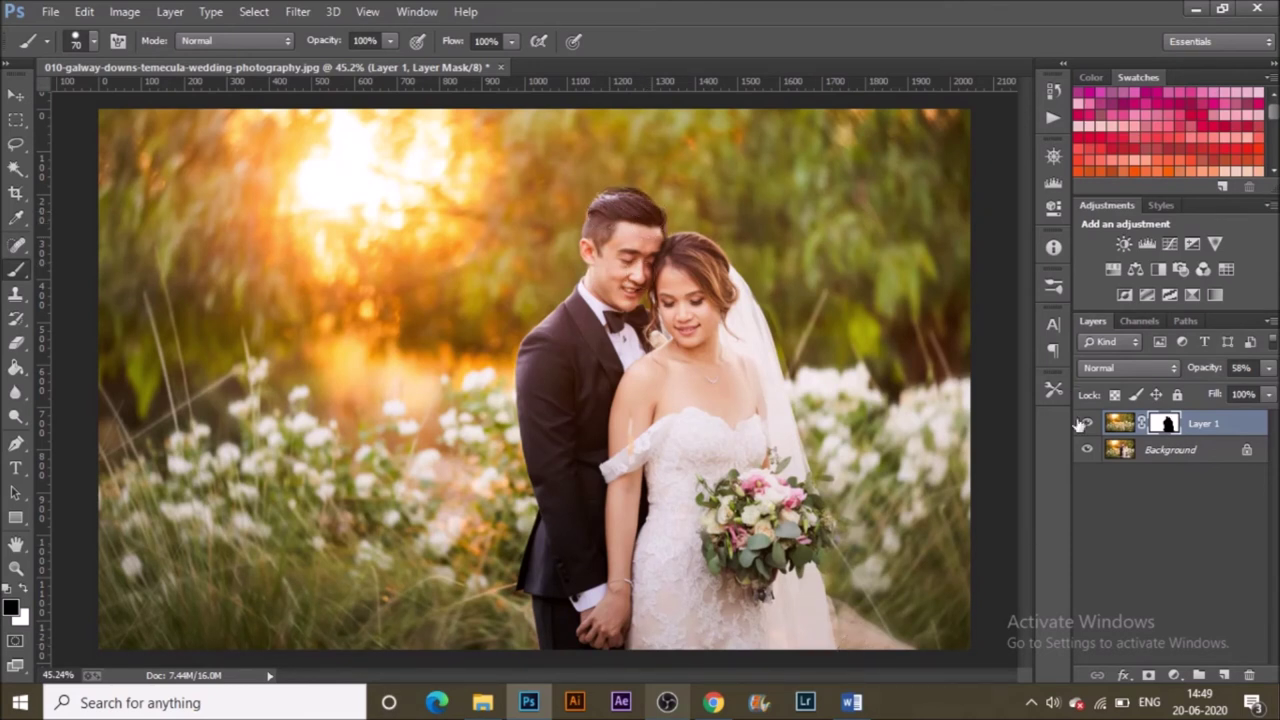
# Toggle Layer 1's visibility to compare the photo with and without the blur
pyautogui.click(1087, 423)
pyautogui.click(1088, 424)
pyautogui.click(1088, 424)
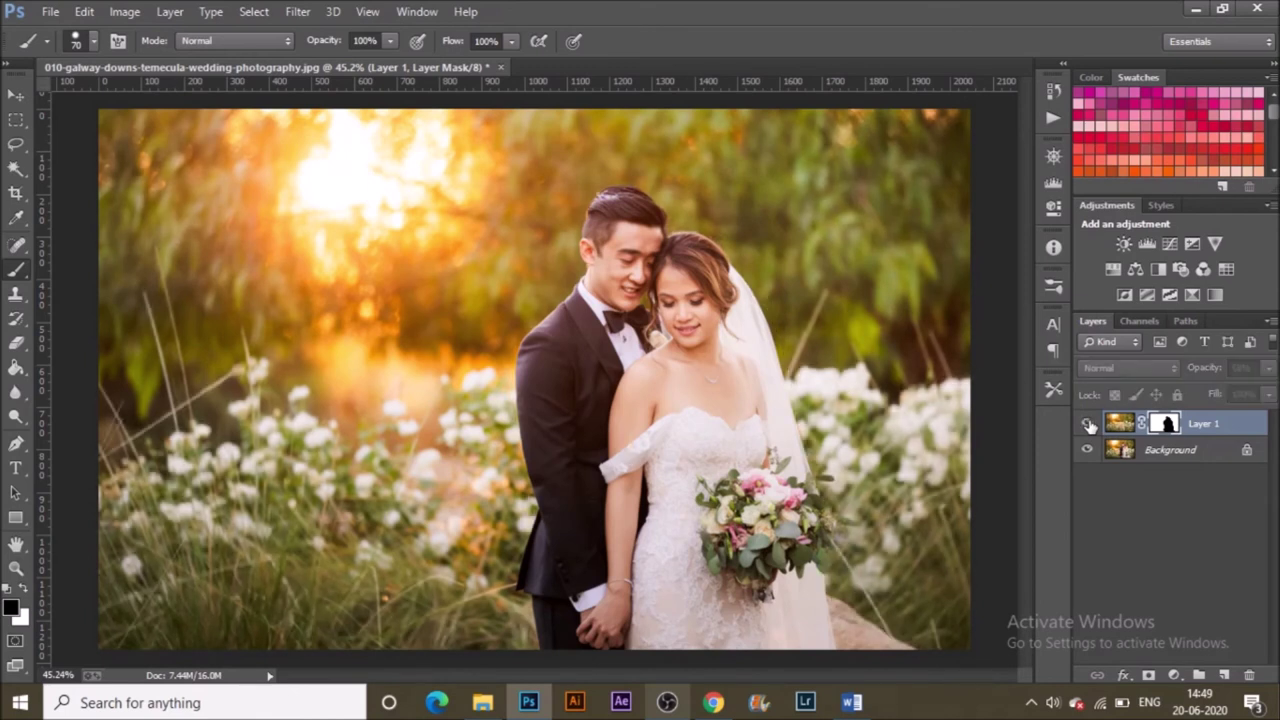
pyautogui.click(1088, 424)
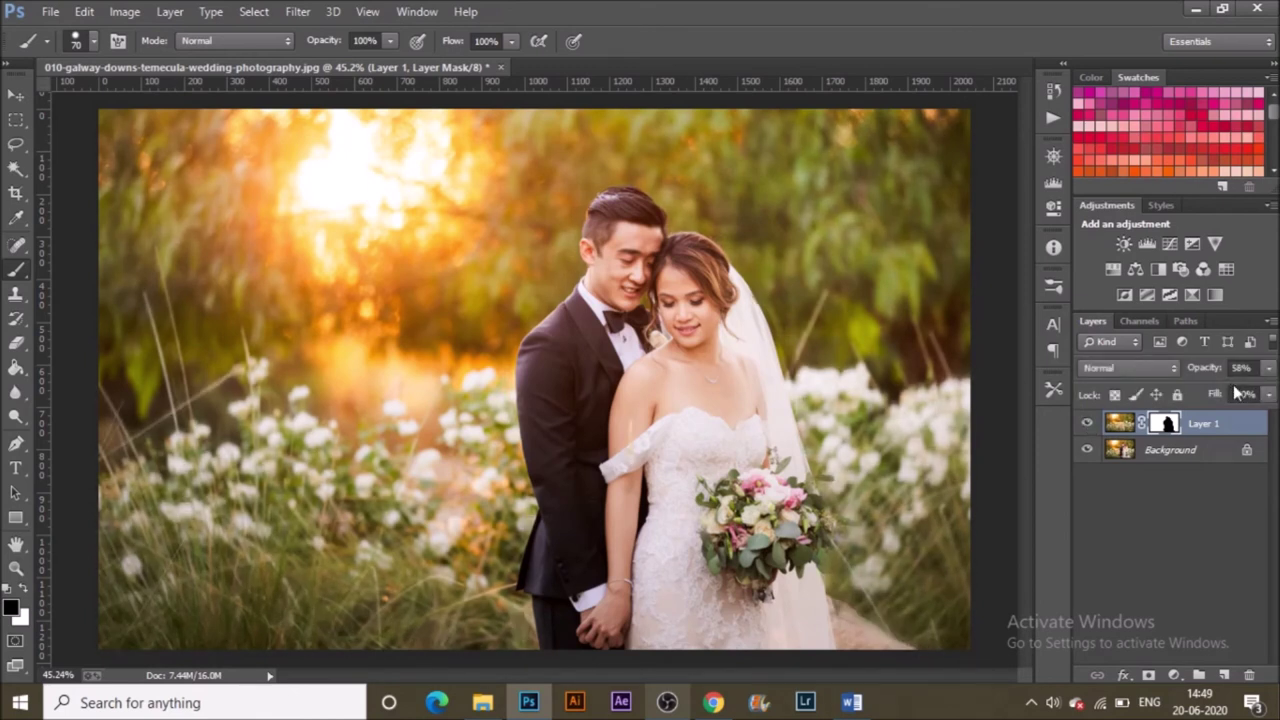
# Try several opacity values for Layer 1 and settle on 81%
pyautogui.click(1268, 369)
pyautogui.moveTo(1240, 392); pyautogui.dragTo(1276, 392)
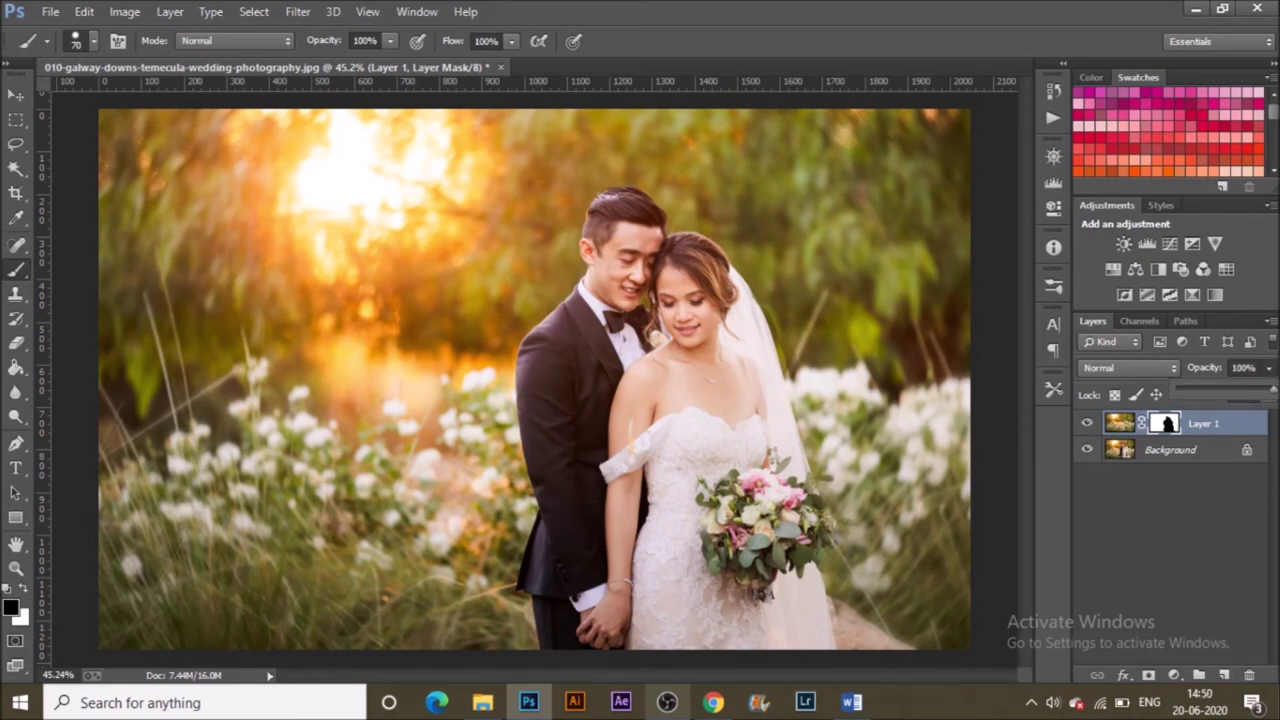
pyautogui.moveTo(795, 360); pyautogui.dragTo(877, 619)
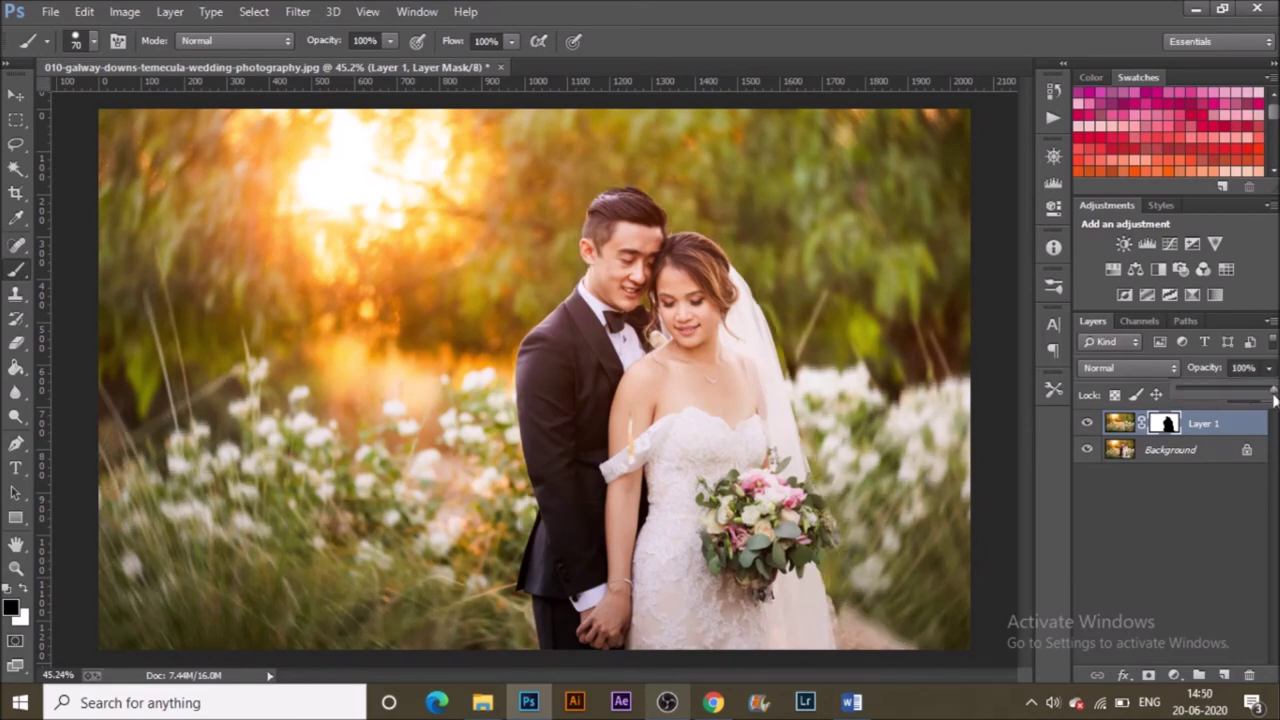
pyautogui.click(1202, 387)
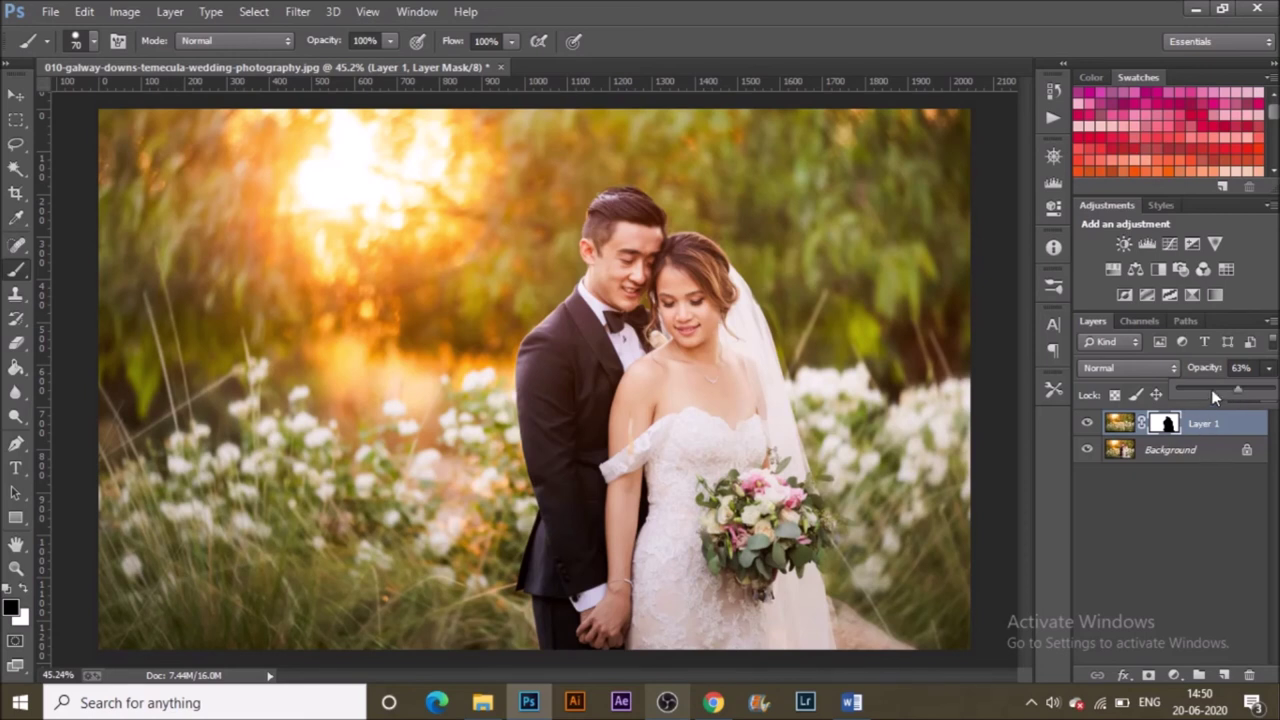
pyautogui.click(1217, 455)
pyautogui.click(1217, 455)
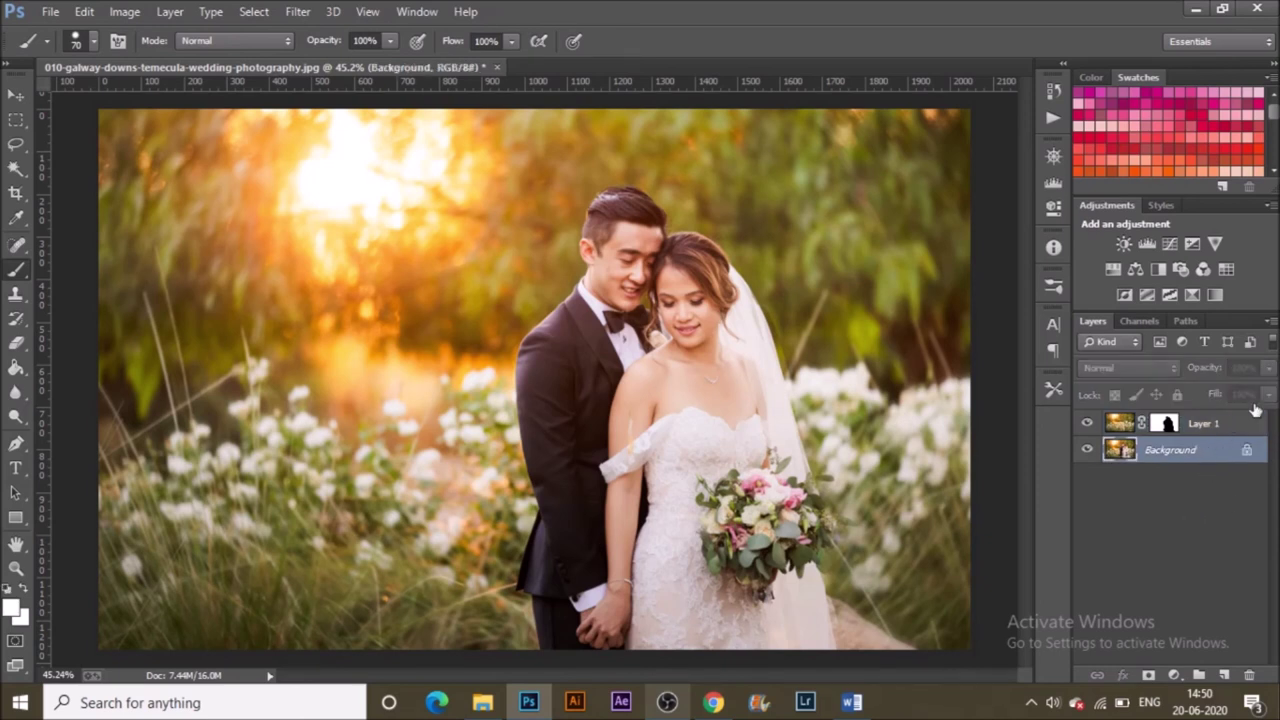
pyautogui.click(1251, 420)
pyautogui.moveTo(1268, 367); pyautogui.dragTo(1258, 395)
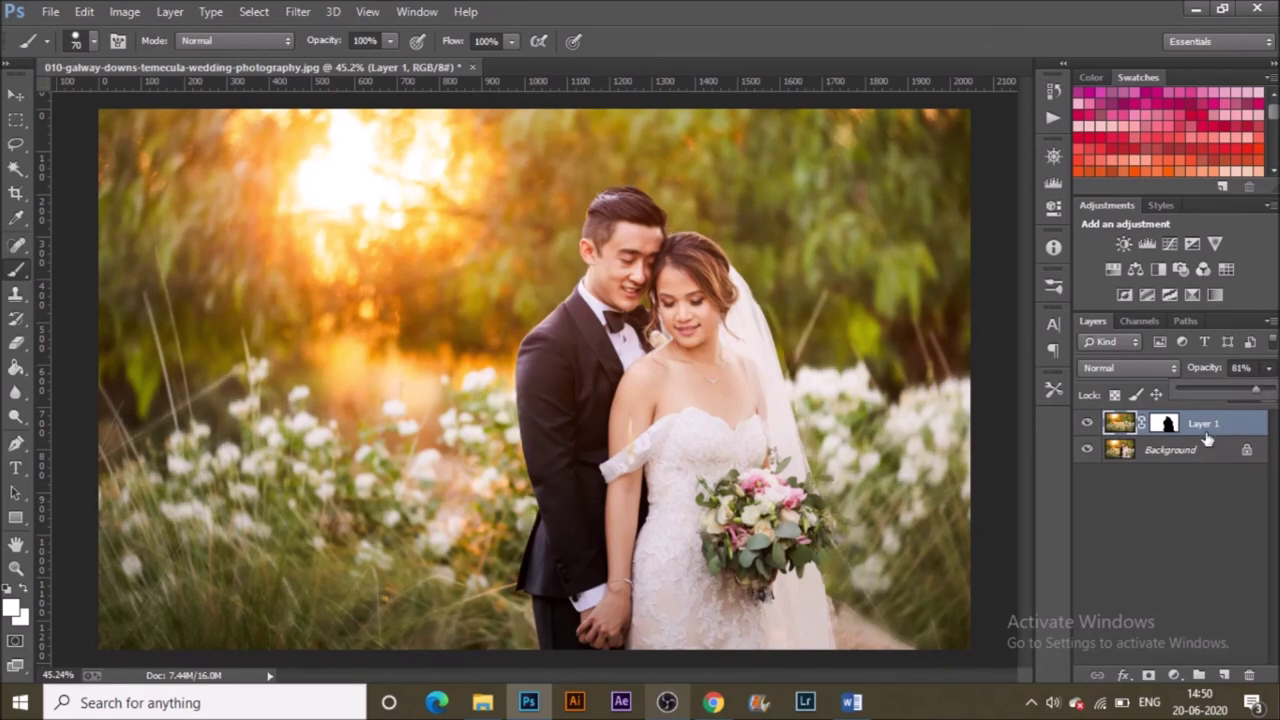
pyautogui.click(1204, 427)
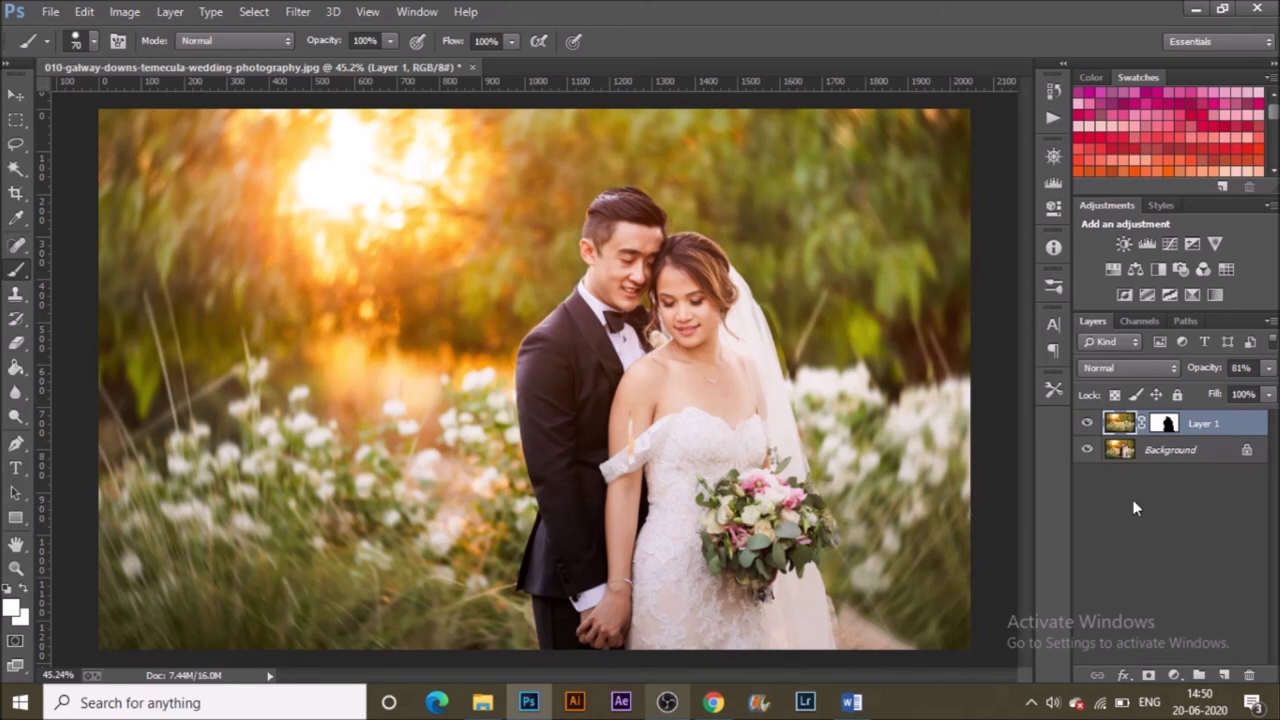
# Paint Layer 1's mask along the bride's veil edge and its top beside her hair
pyautogui.click(21, 589)
pyautogui.moveTo(807, 433)
pyautogui.mouseDown()
pyautogui.moveTo(866, 667)
pyautogui.moveTo(852, 640)
pyautogui.moveTo(853, 603)
pyautogui.moveTo(920, 674)
pyautogui.moveTo(839, 578)
pyautogui.mouseUp()
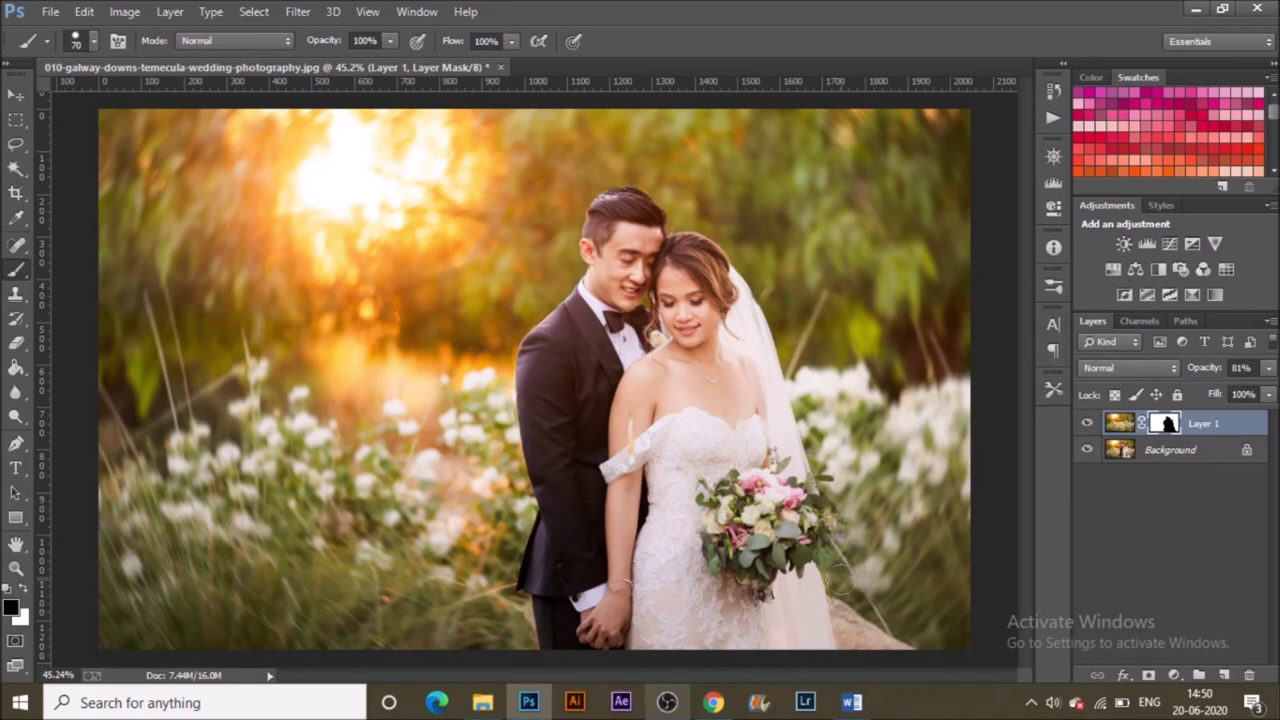
pyautogui.moveTo(768, 292); pyautogui.dragTo(753, 267)
pyautogui.click(14, 95)
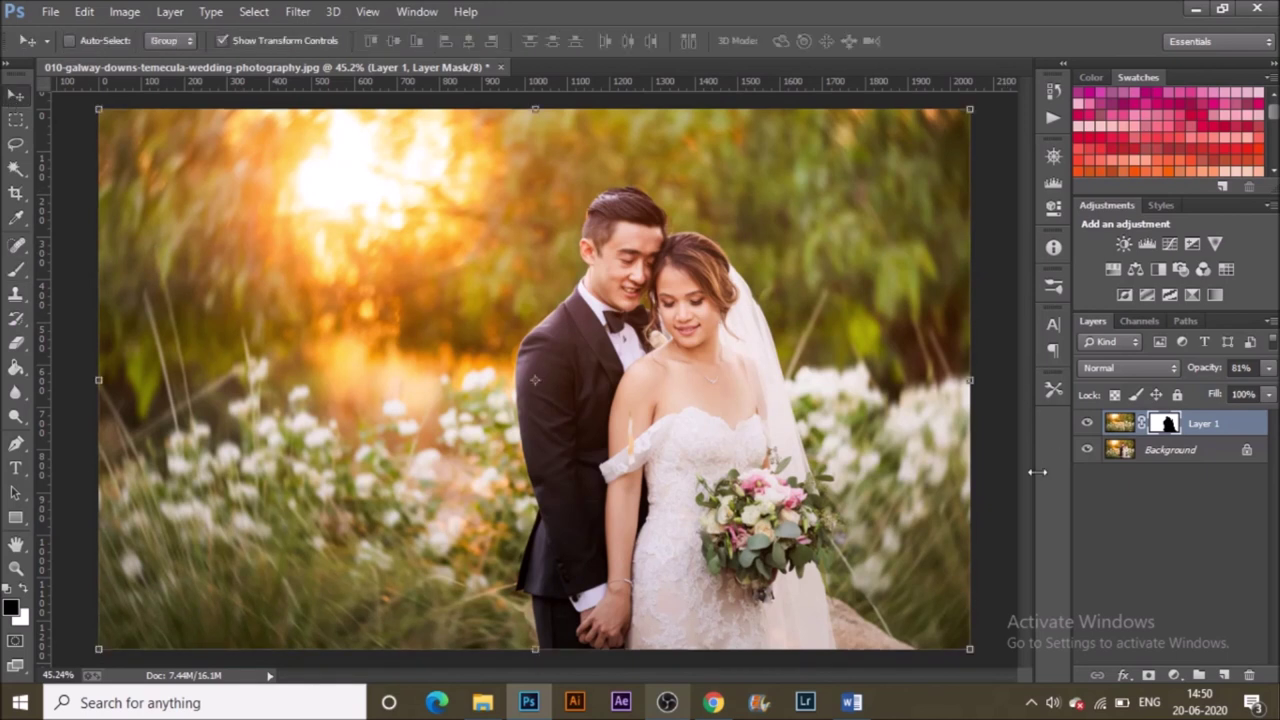